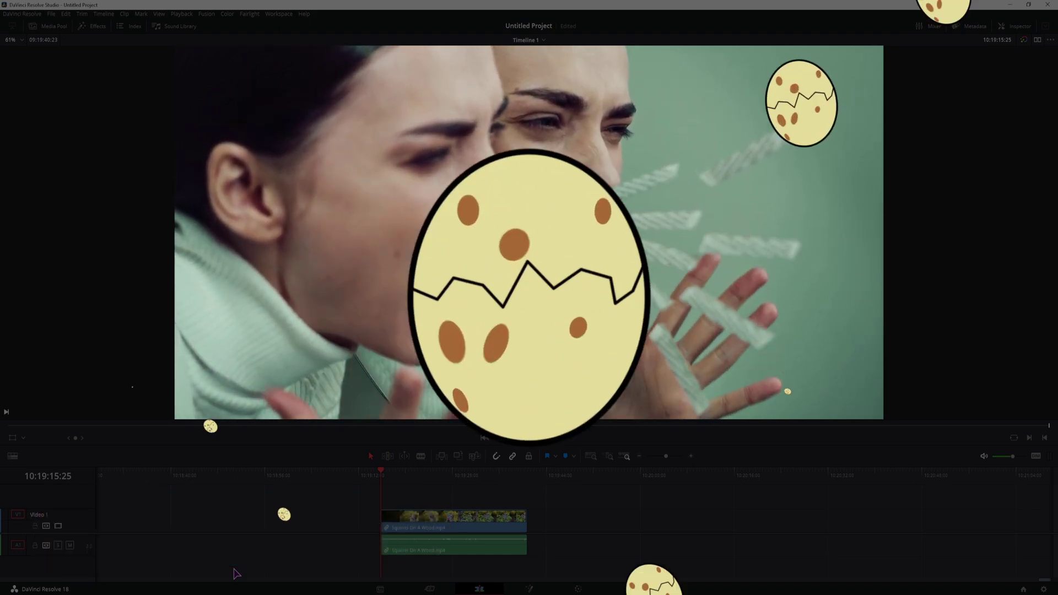
# - Play Timeline 1 with the Squirrel On A Wood.mp4 clip on the Edit page
pyautogui.press('space')
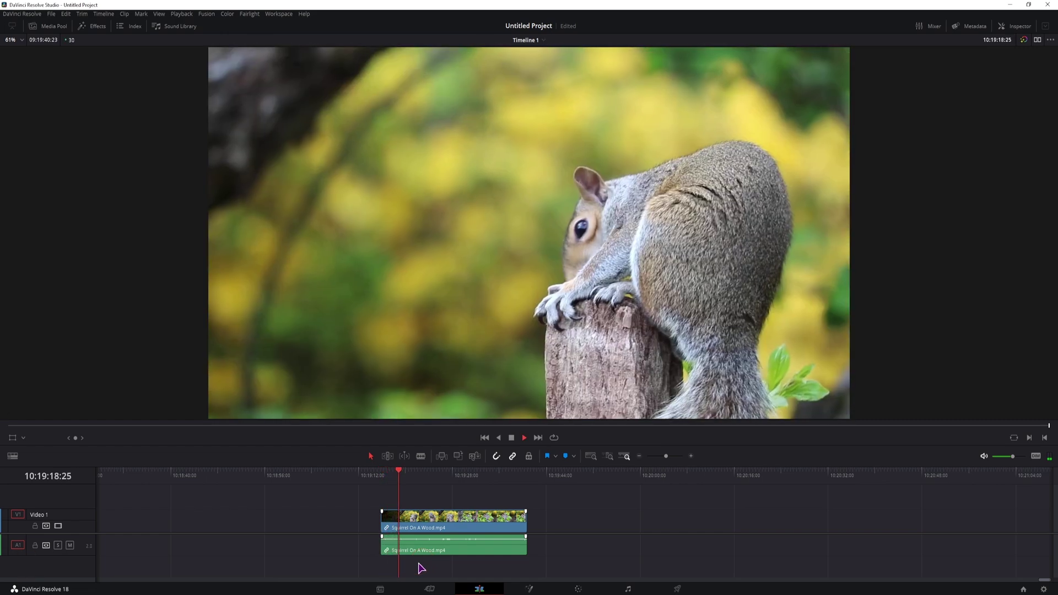
# - Stop playback and add an empty stereo audio track A2 beneath Audio 1
pyautogui.press('space')
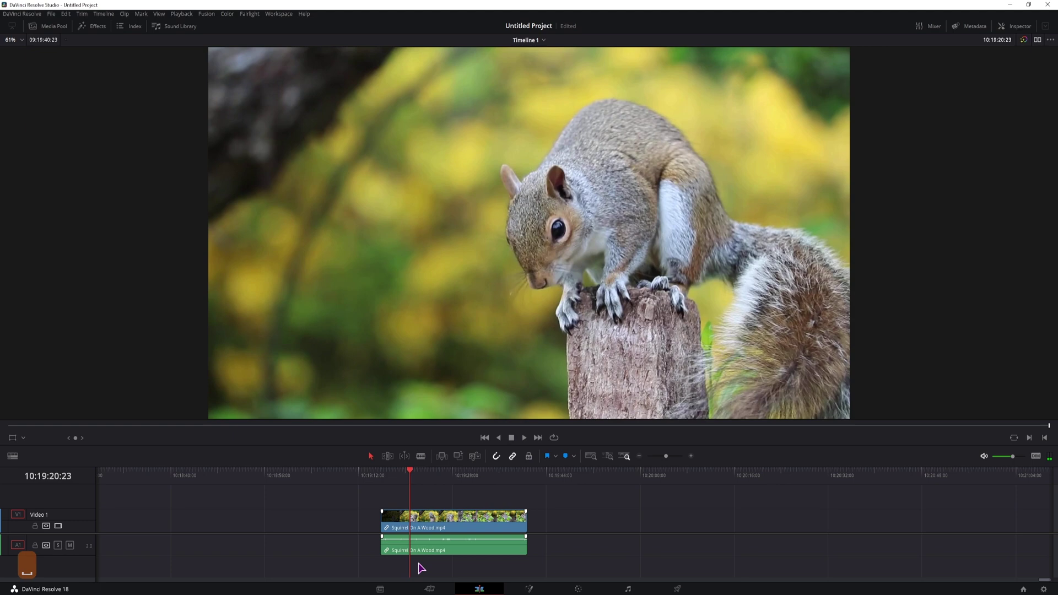
pyautogui.rightClick(74, 569)
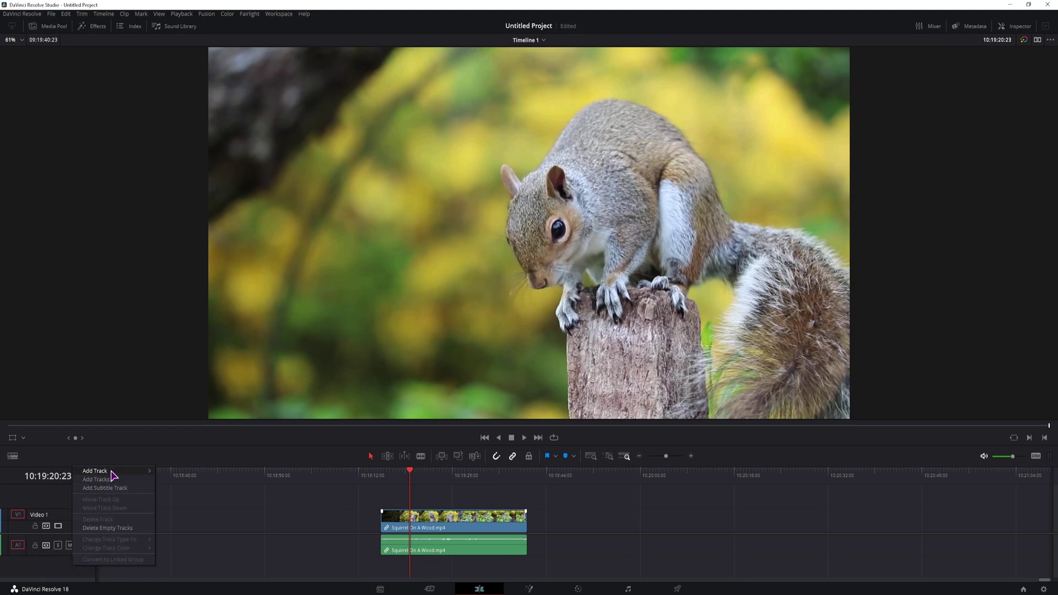
pyautogui.moveTo(113, 472)
pyautogui.click(176, 479)
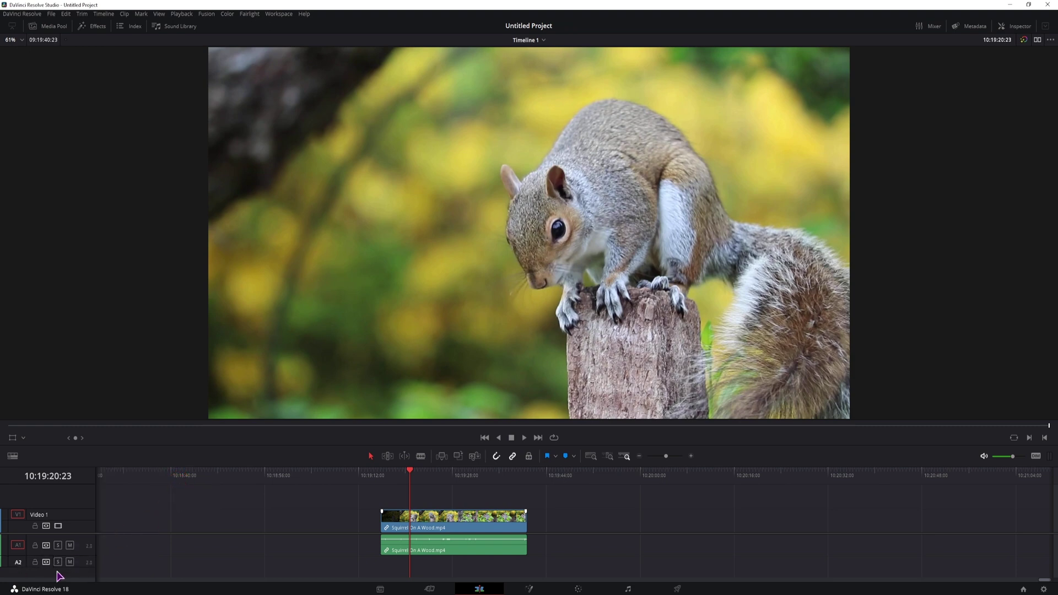
# - On the Fairlight page, open A2's input patching window and choose audio input 1 as the source
pyautogui.click(627, 590)
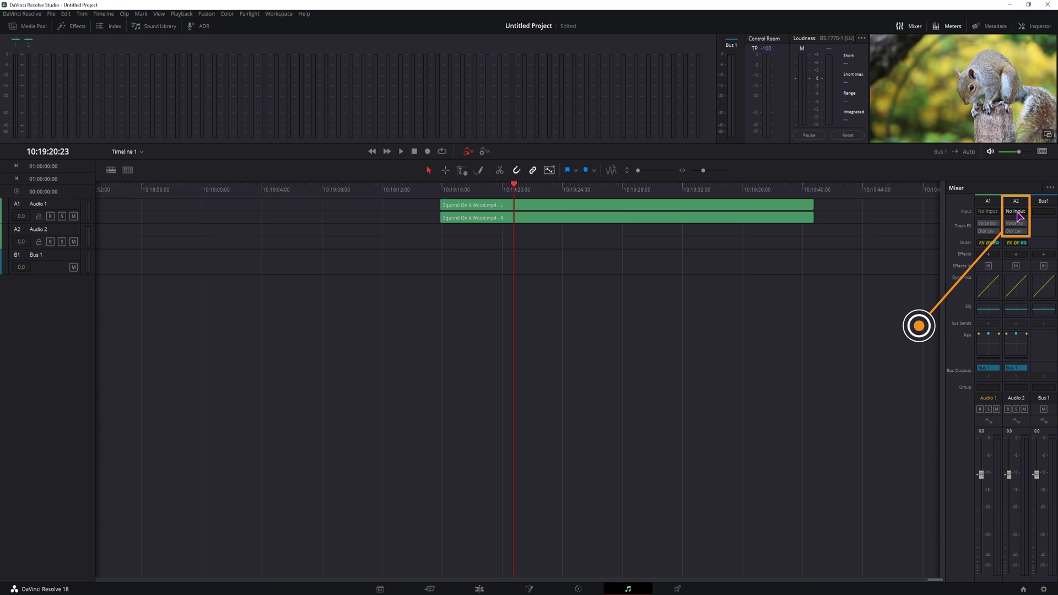
pyautogui.click(1019, 216)
pyautogui.click(1018, 232)
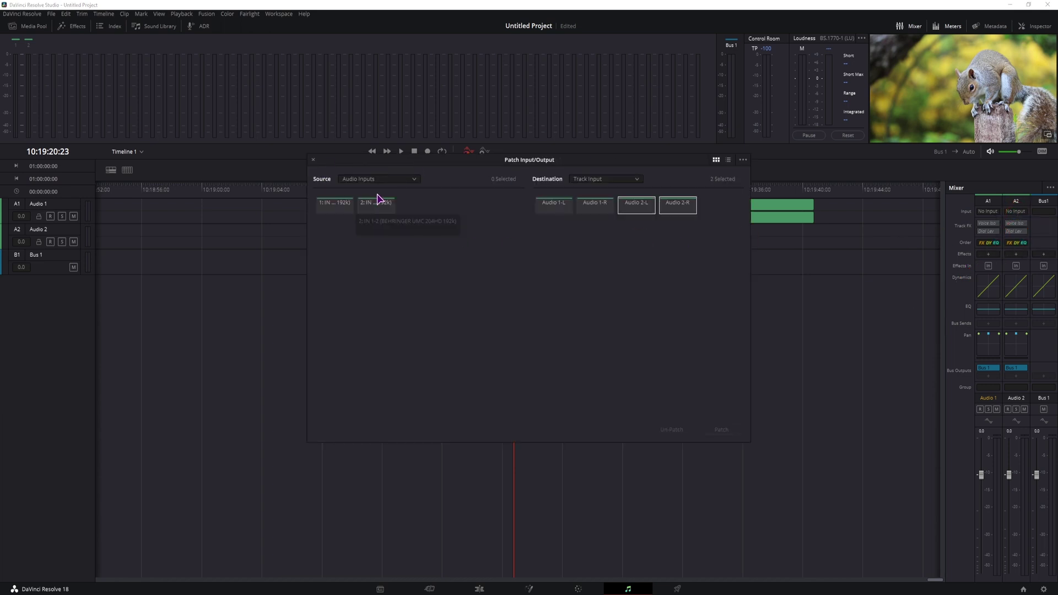
pyautogui.moveTo(351, 162); pyautogui.dragTo(394, 282)
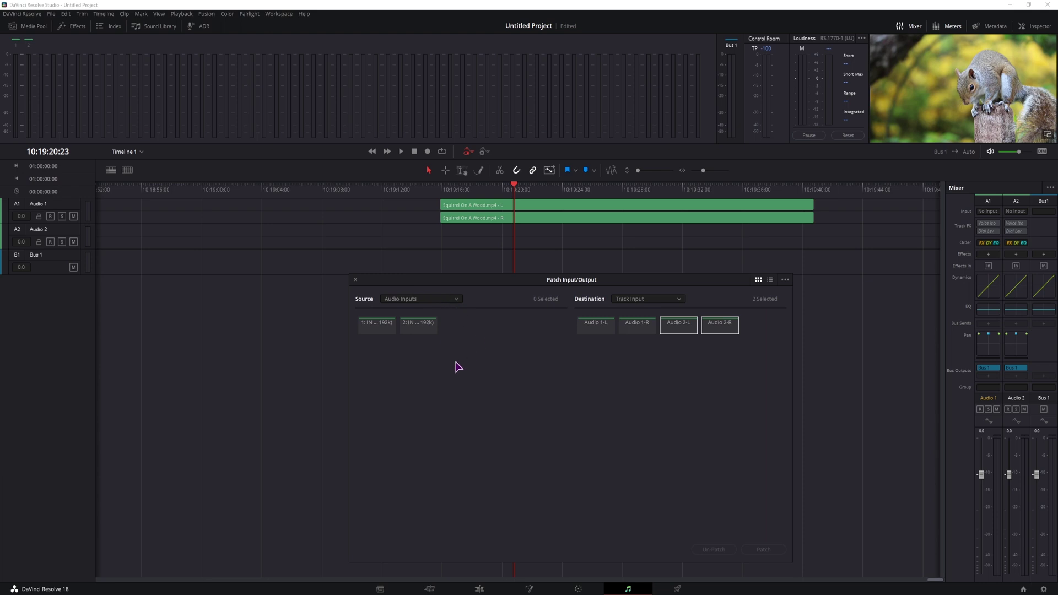
pyautogui.click(394, 330)
# - Patch input 1 to Audio 2, mute both tracks, arm A2, and record from the clip start
pyautogui.click(763, 550)
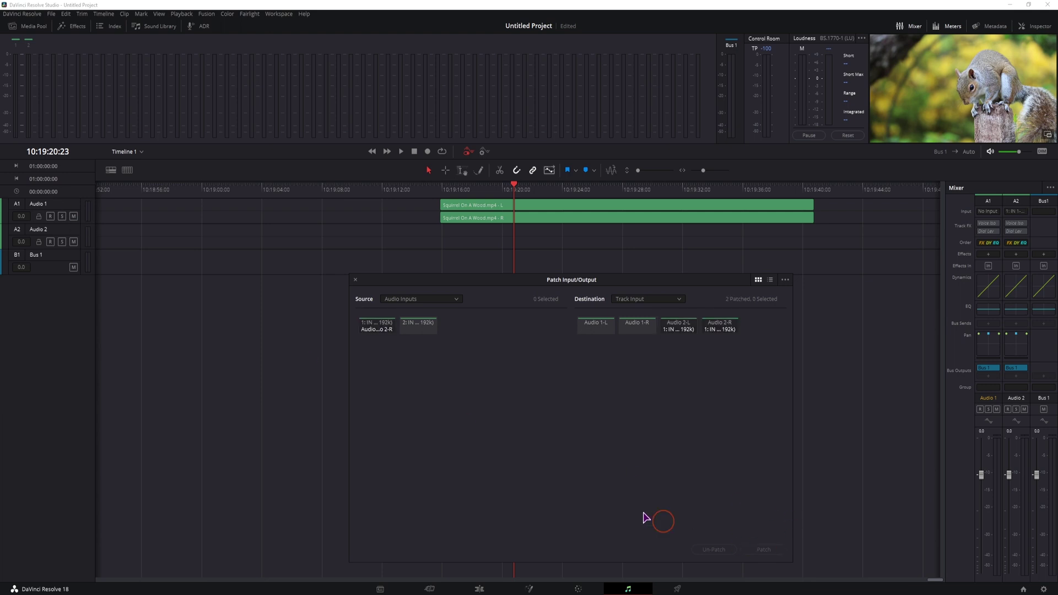
pyautogui.click(73, 217)
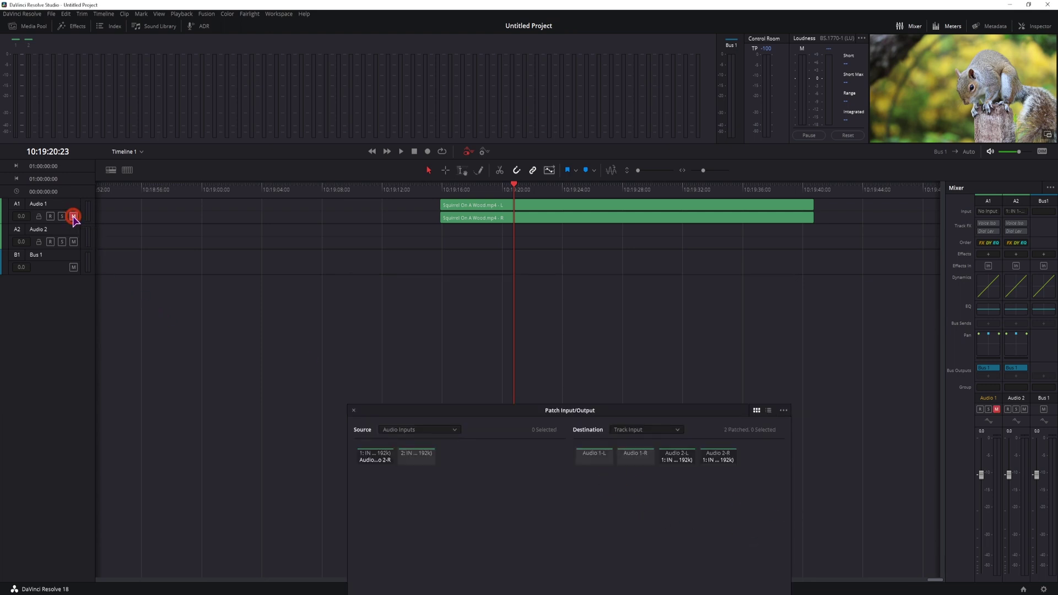
pyautogui.click(50, 242)
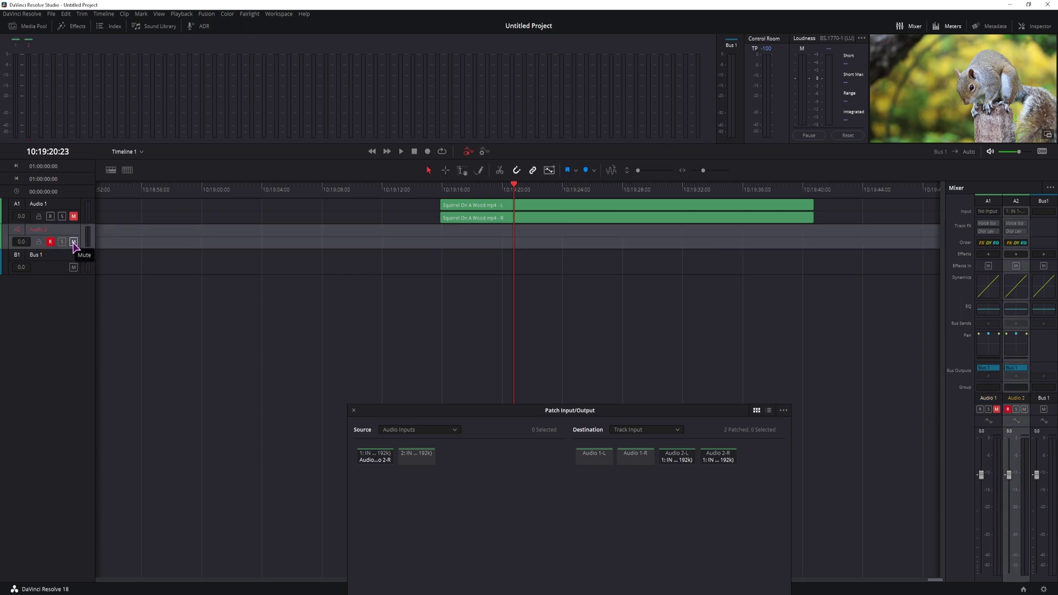
pyautogui.click(74, 242)
pyautogui.click(443, 187)
pyautogui.click(429, 152)
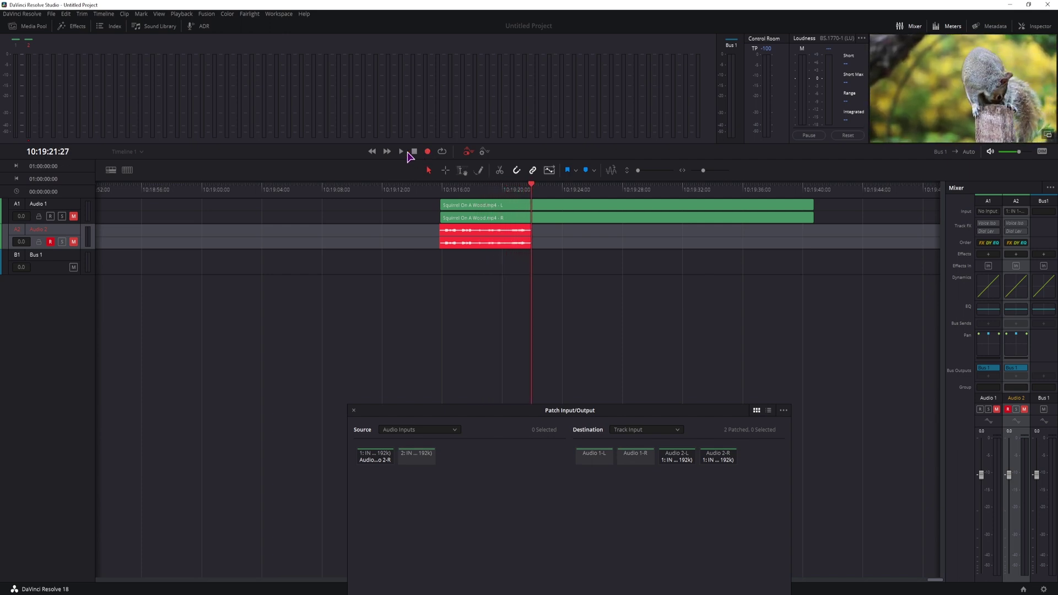
# - Stop recording and delete the unwanted first take, Audio 2_001
pyautogui.click(415, 152)
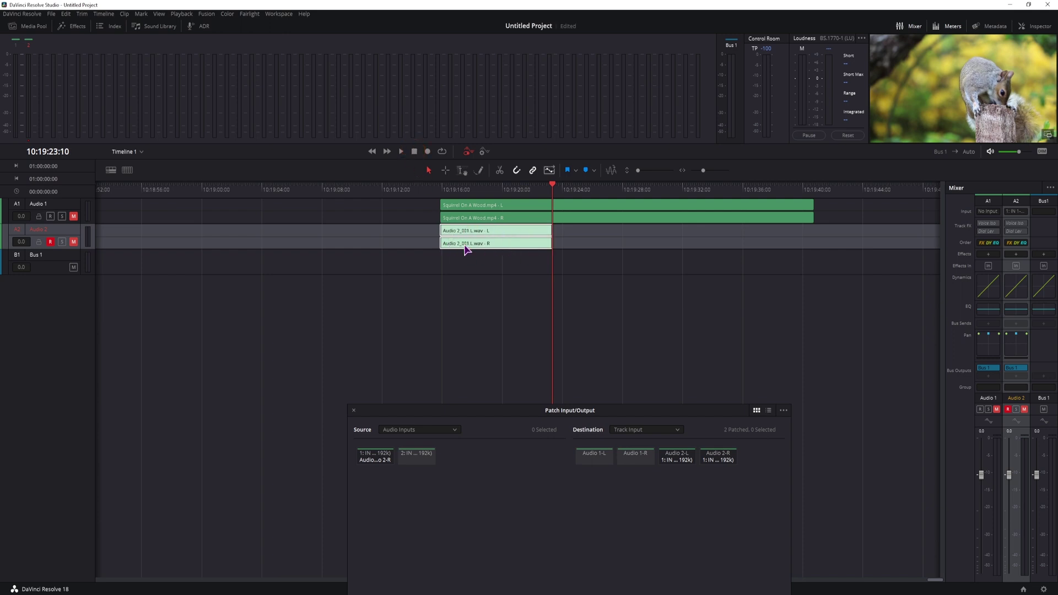
pyautogui.click(497, 232)
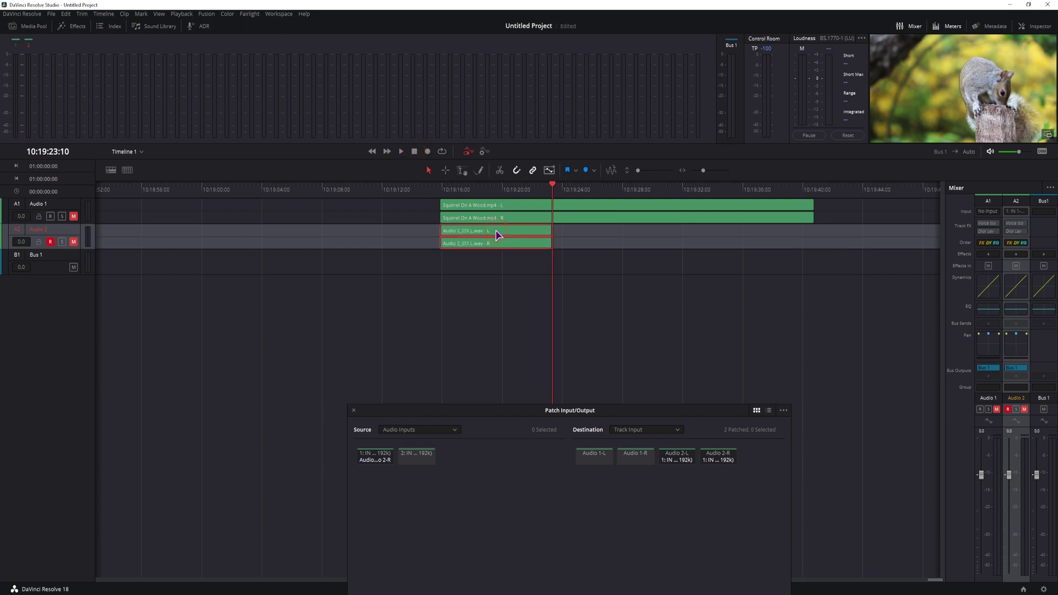
pyautogui.press('BackSpace')
# - Record and stop a second voice-over take on A2 from the clip's start
pyautogui.click(440, 184)
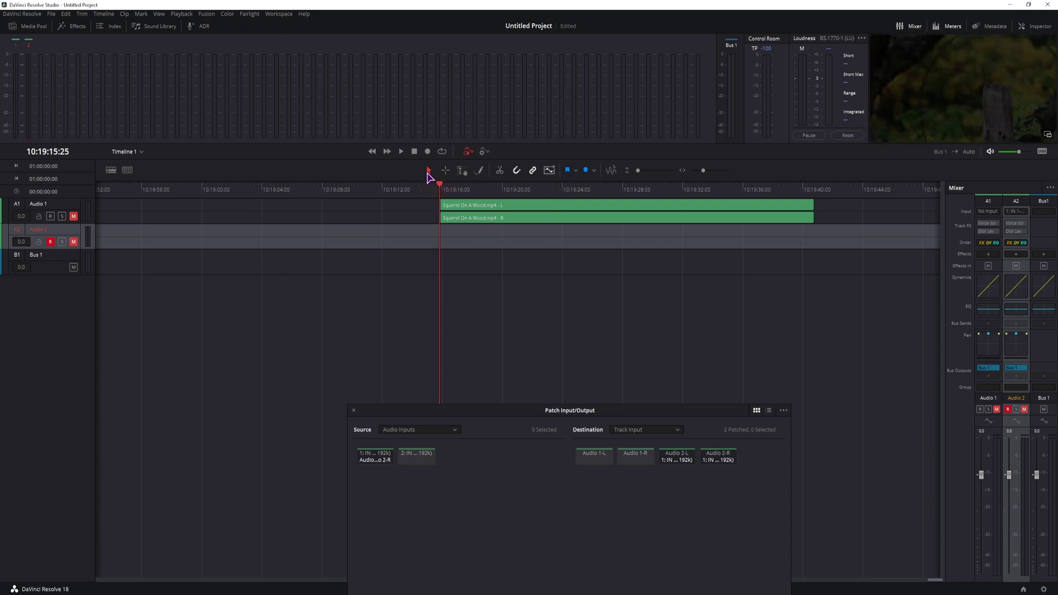
pyautogui.click(427, 153)
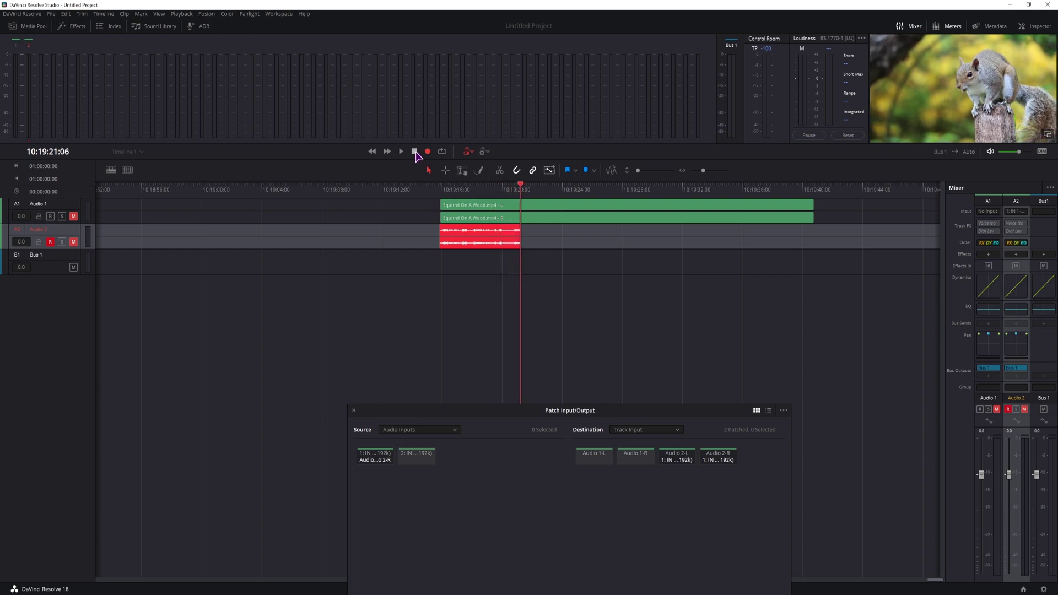
pyautogui.click(415, 152)
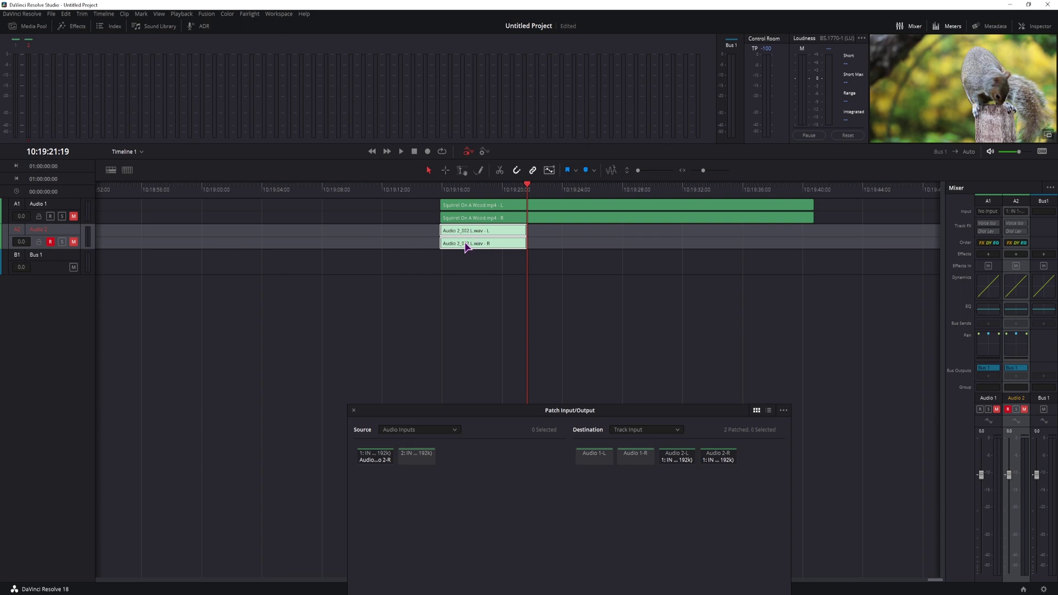
pyautogui.moveTo(519, 416); pyautogui.dragTo(478, 280)
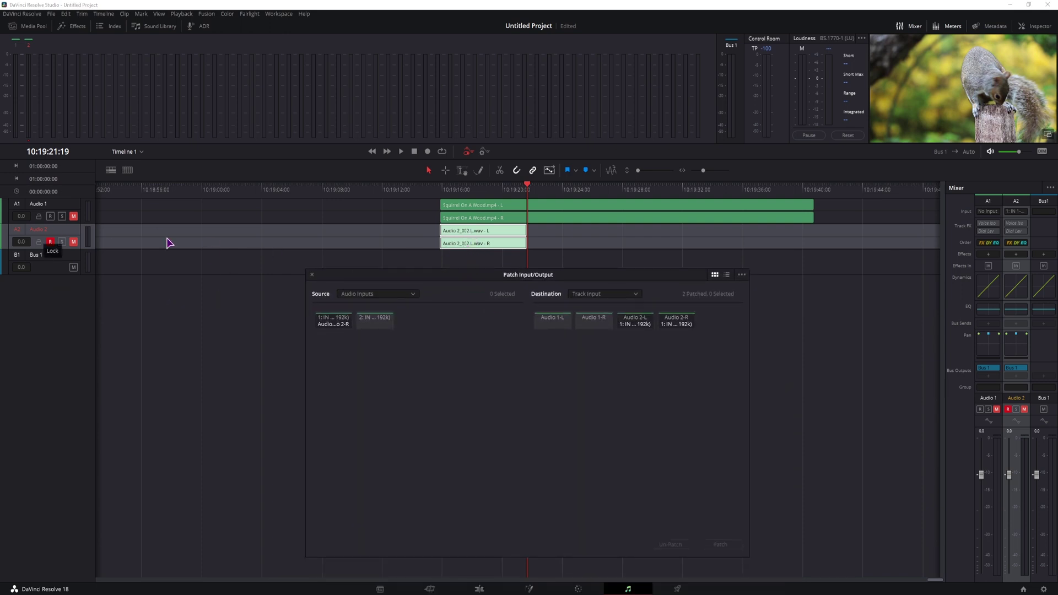
# - Close the patch window, set Audio 2's input to No Input, and unmute Audio 2
pyautogui.click(329, 320)
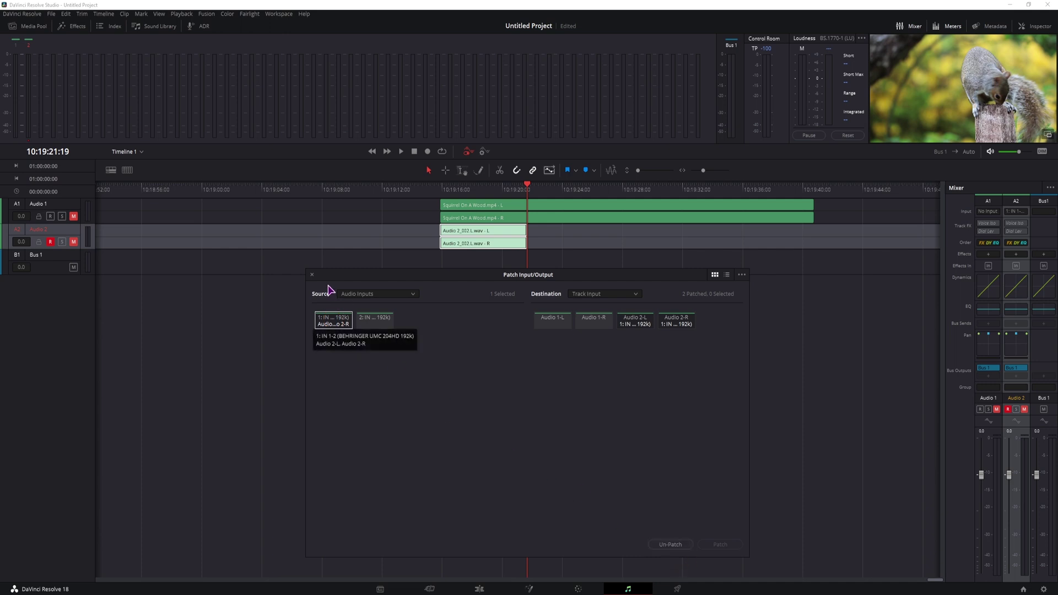
pyautogui.click(312, 274)
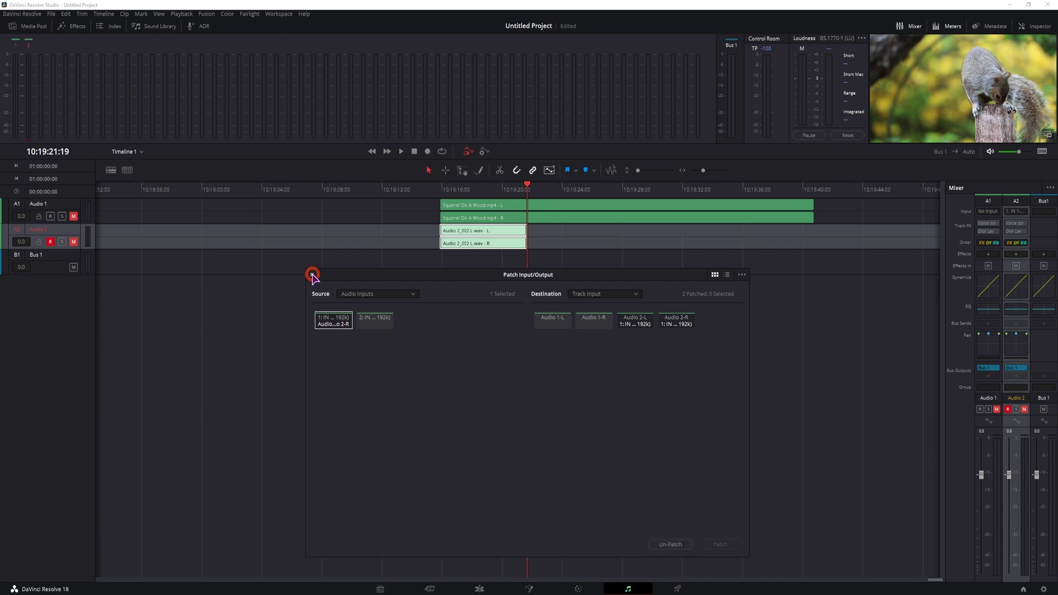
pyautogui.click(1018, 213)
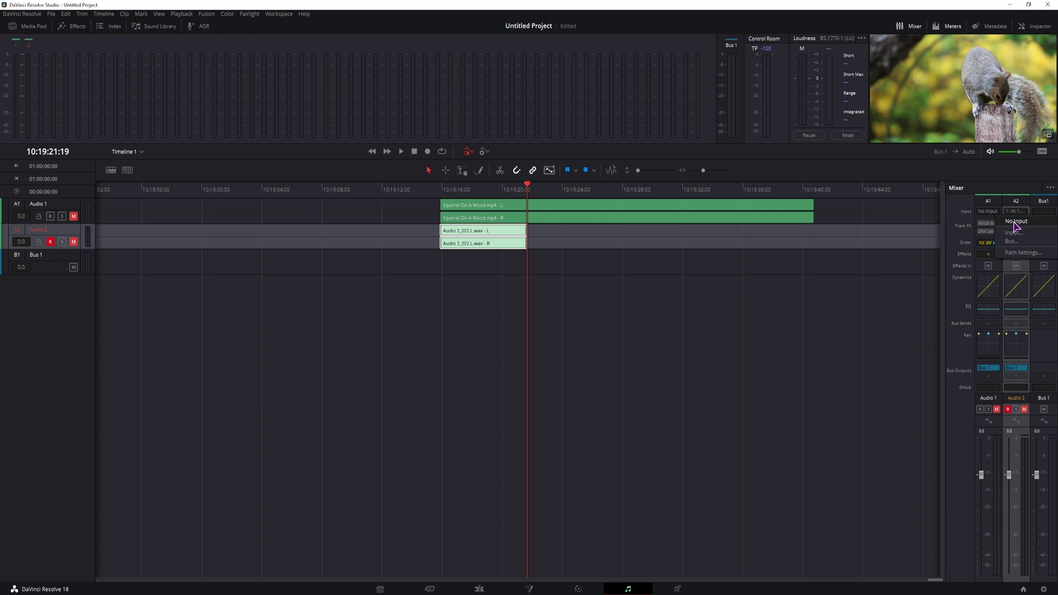
pyautogui.click(1015, 222)
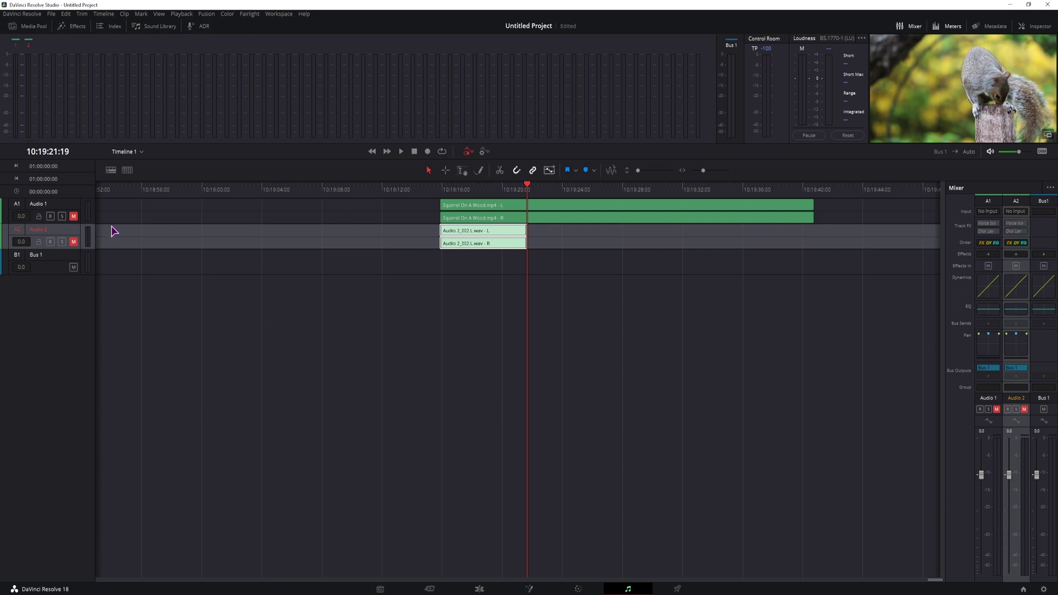
pyautogui.click(73, 242)
# - Unmute Audio 1, return to the Edit page, and delete the first Audio 2 recording from the Media Pool
pyautogui.click(73, 216)
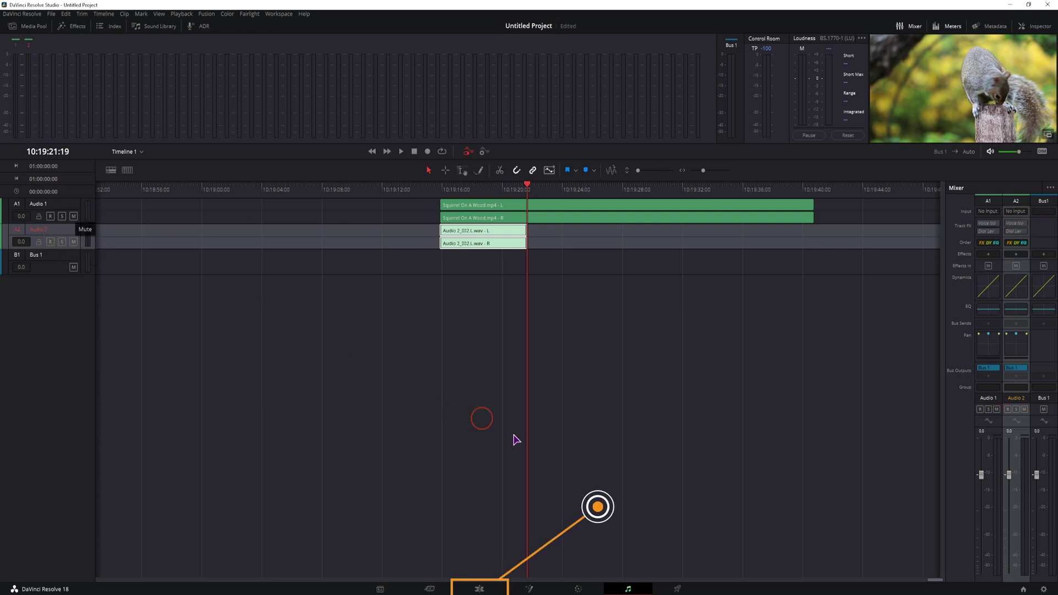
pyautogui.click(481, 589)
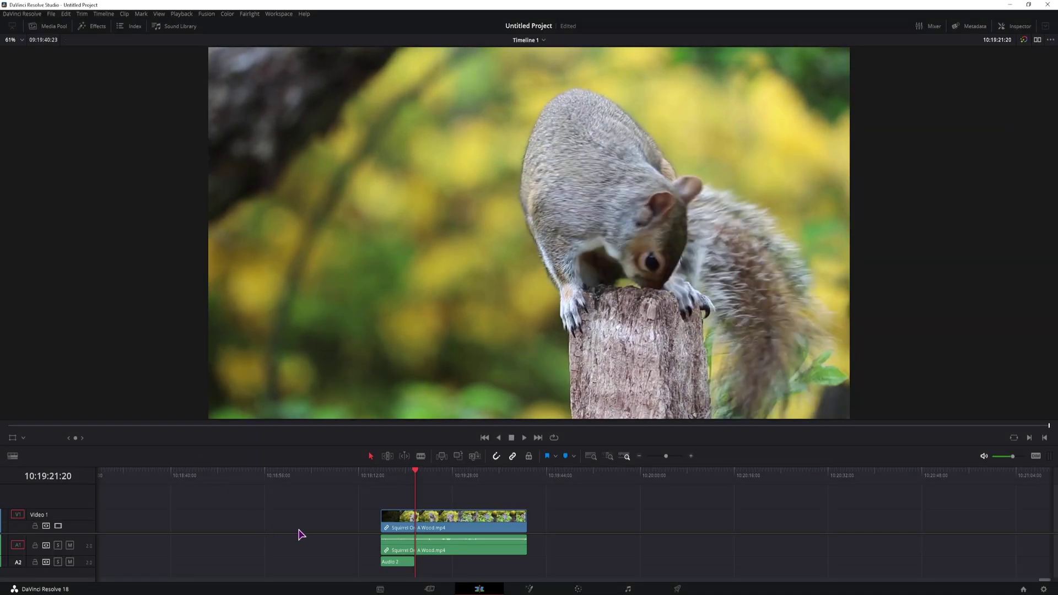
pyautogui.click(51, 27)
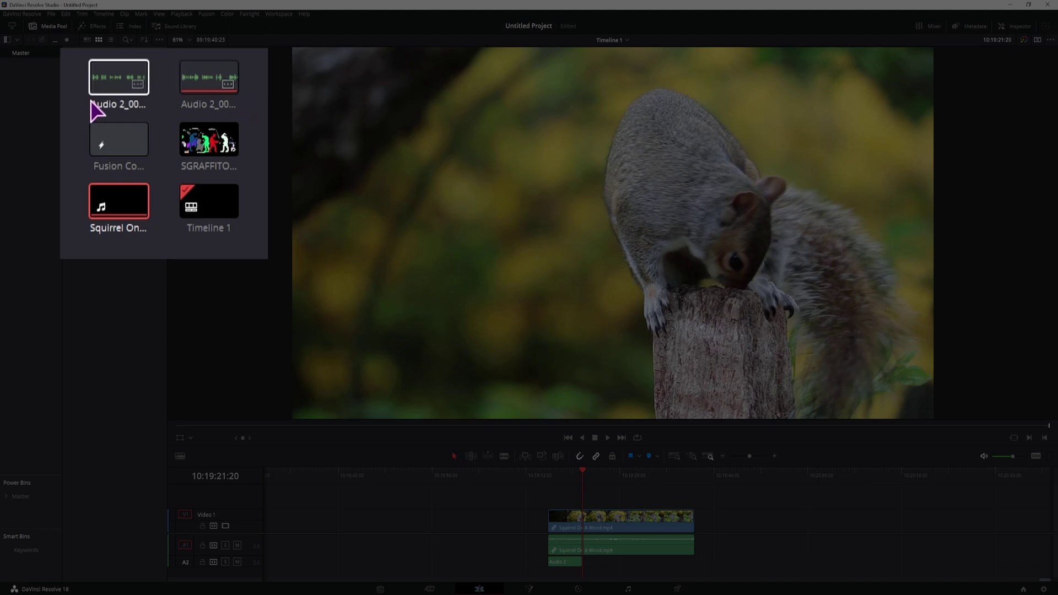
pyautogui.click(112, 87)
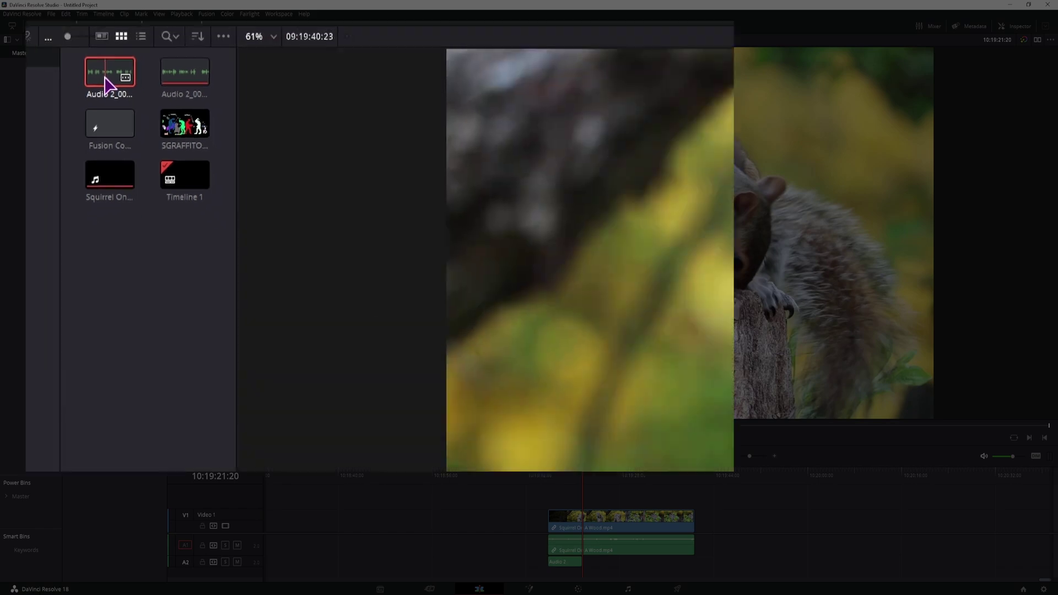
pyautogui.press('Delete')
pyautogui.click(601, 336)
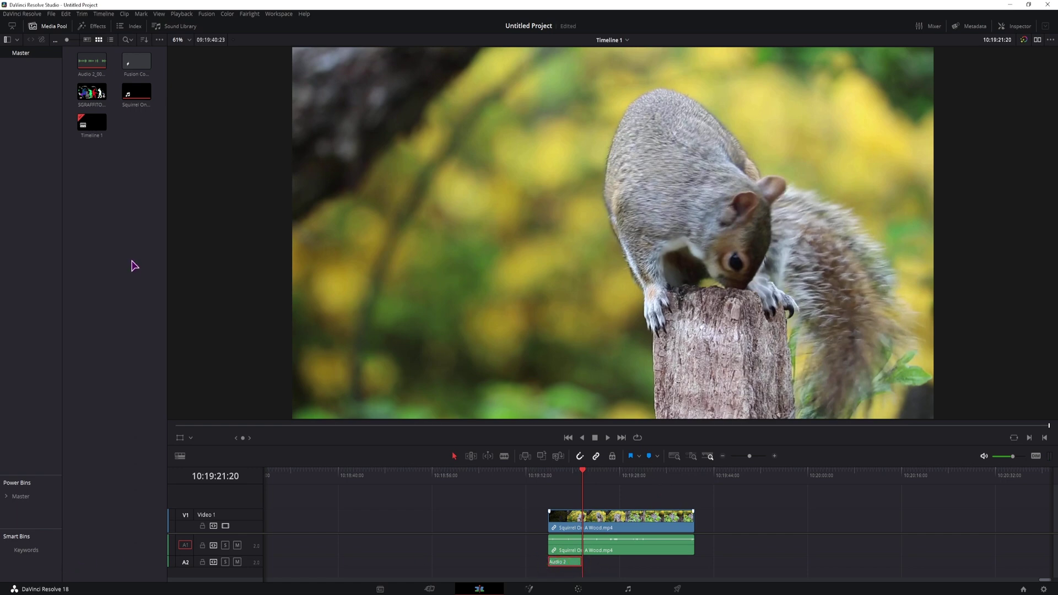
# - Find the S:\Video Editing Scratch media storage location in Preferences and open it in File Explorer
pyautogui.click(24, 15)
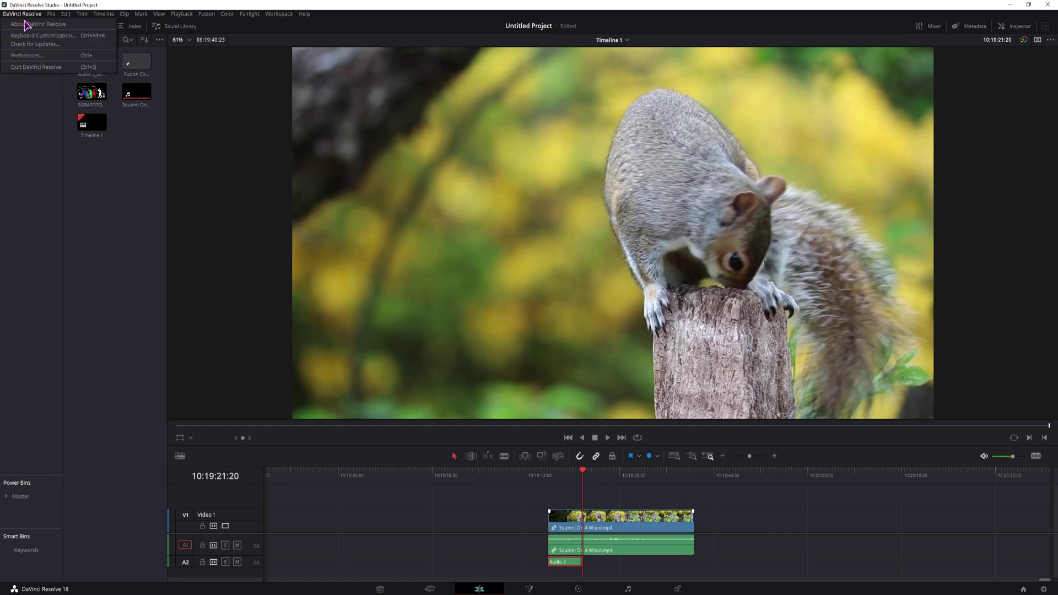
pyautogui.click(27, 55)
pyautogui.click(403, 186)
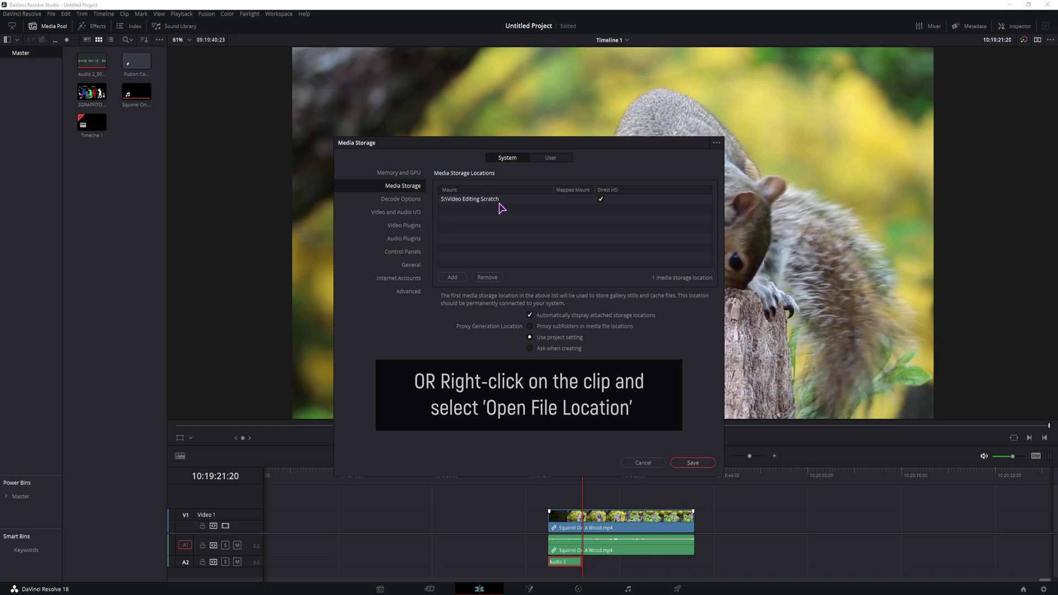
pyautogui.click(487, 417)
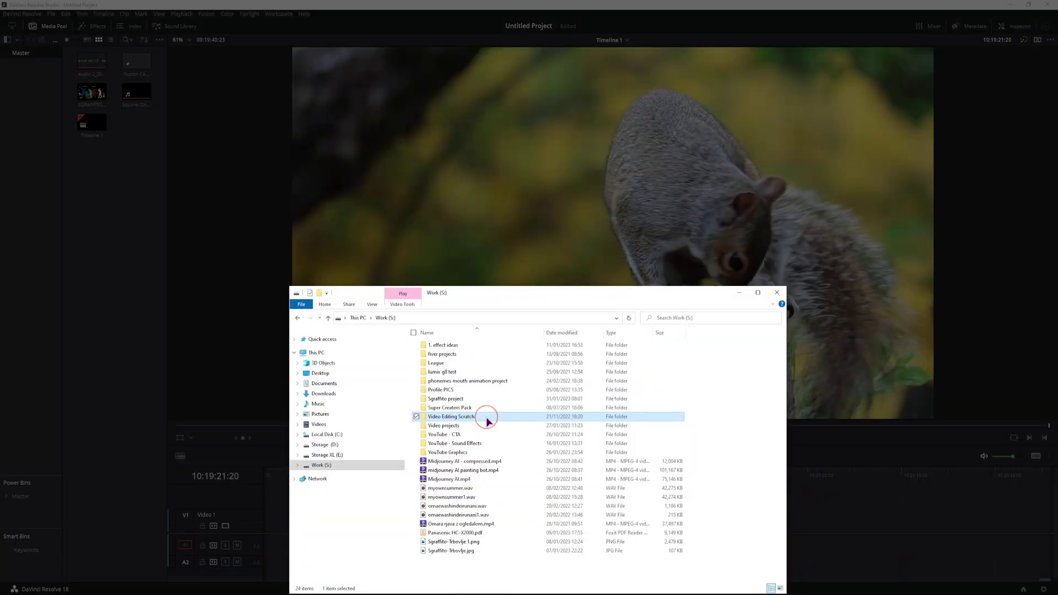
# - Navigate into Video Editing Scratch\Capture\Untitled Project\Timeline 1
pyautogui.doubleClick(458, 420)
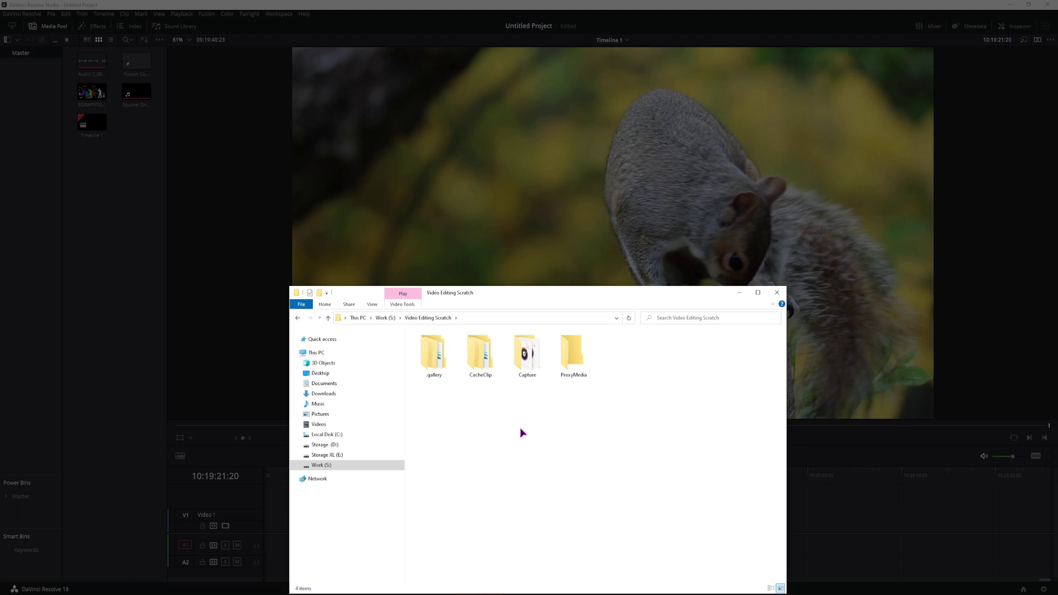
pyautogui.doubleClick(528, 353)
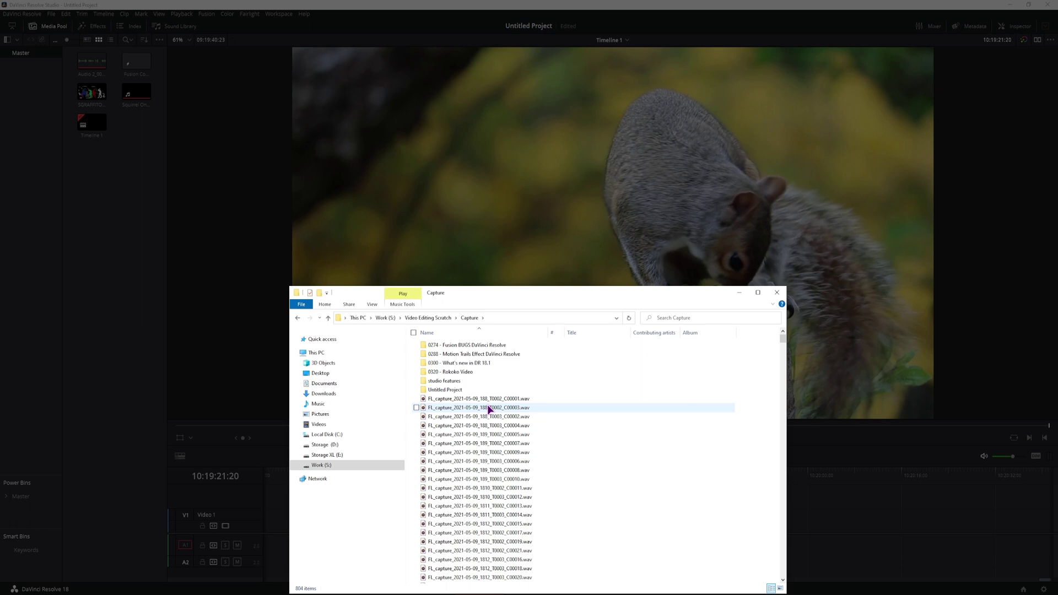
pyautogui.click(438, 389)
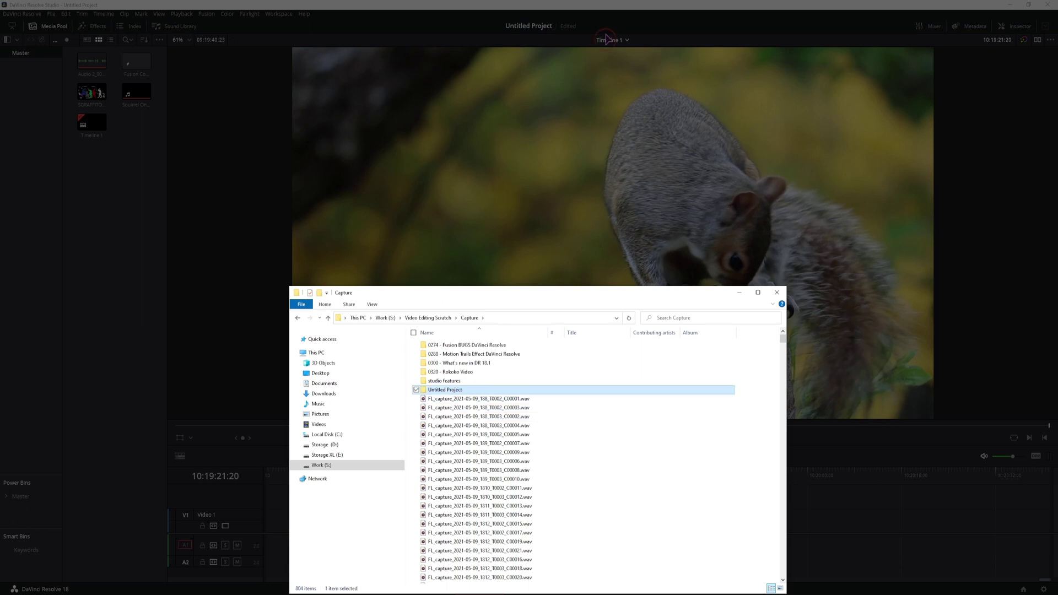
pyautogui.doubleClick(441, 390)
pyautogui.doubleClick(439, 346)
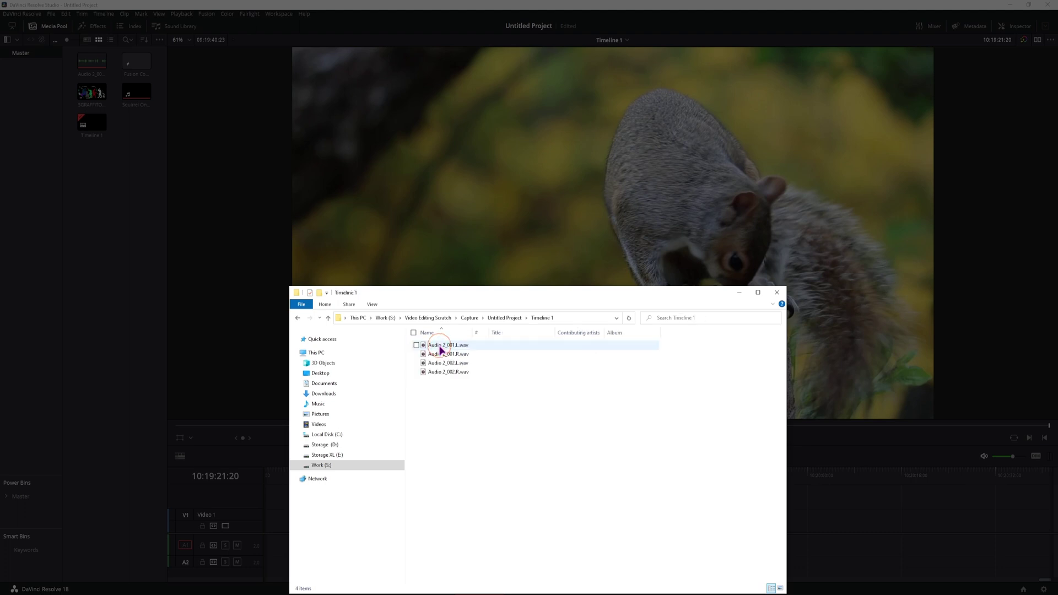
# - Widen the Name column and select the four Audio 2_001/002 L and R wav files
pyautogui.moveTo(473, 333); pyautogui.dragTo(510, 332)
pyautogui.click(458, 345)
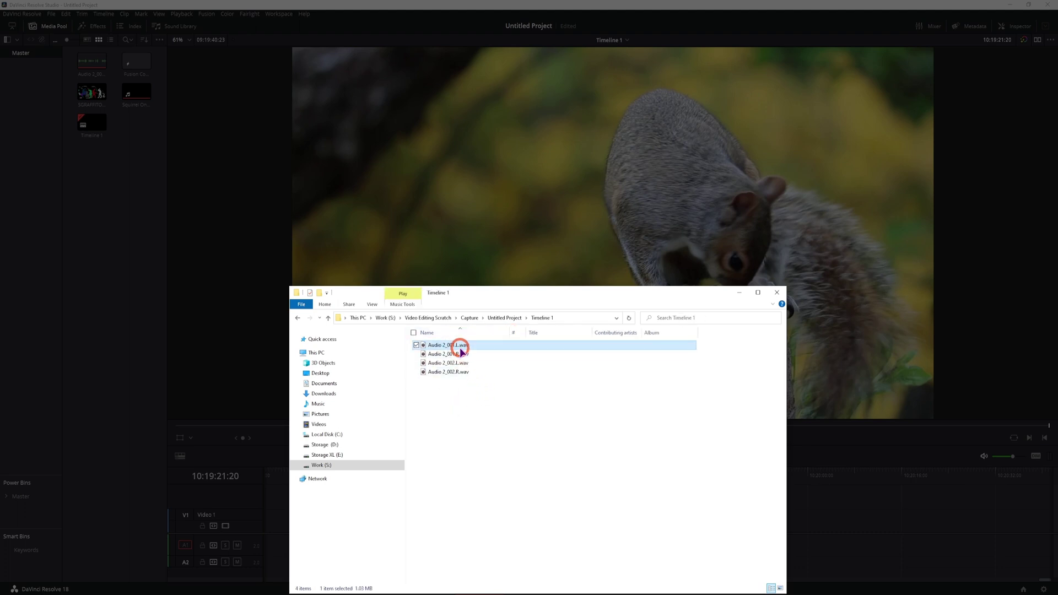
pyautogui.click(457, 362)
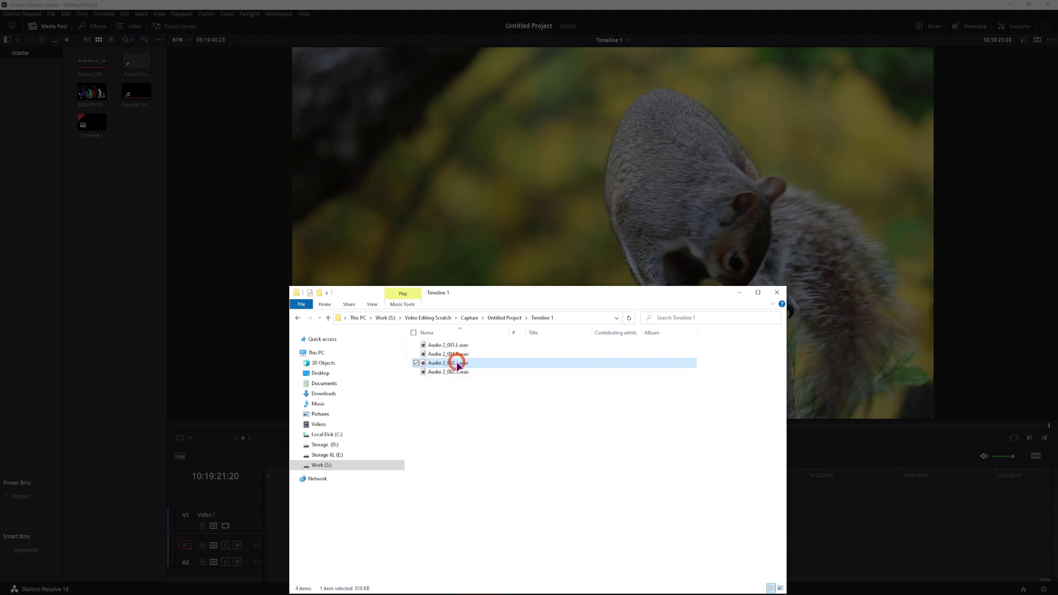
pyautogui.click(456, 354)
pyautogui.click(456, 371)
pyautogui.click(462, 396)
pyautogui.moveTo(463, 397); pyautogui.dragTo(449, 347)
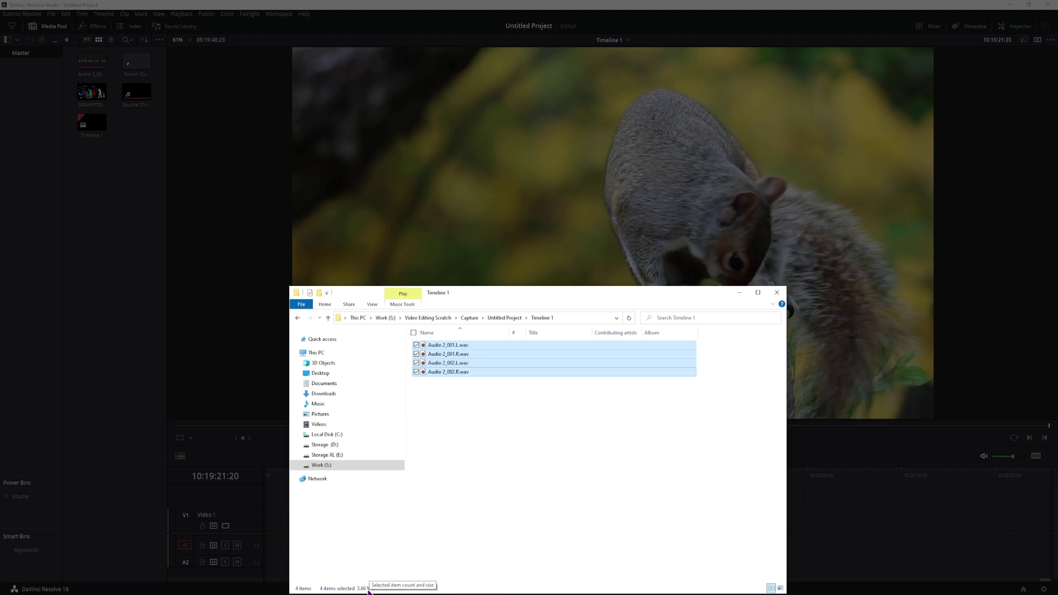
# - Go back up to the Capture folder and select its top item
pyautogui.click(484, 481)
pyautogui.press('BackSpace')
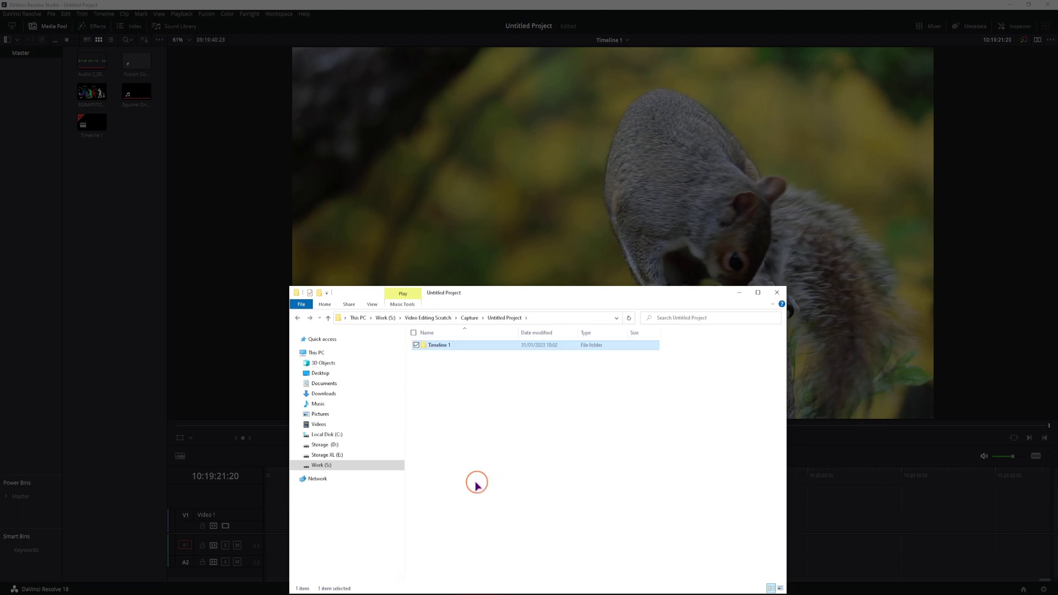
pyautogui.press('BackSpace')
pyautogui.click(449, 345)
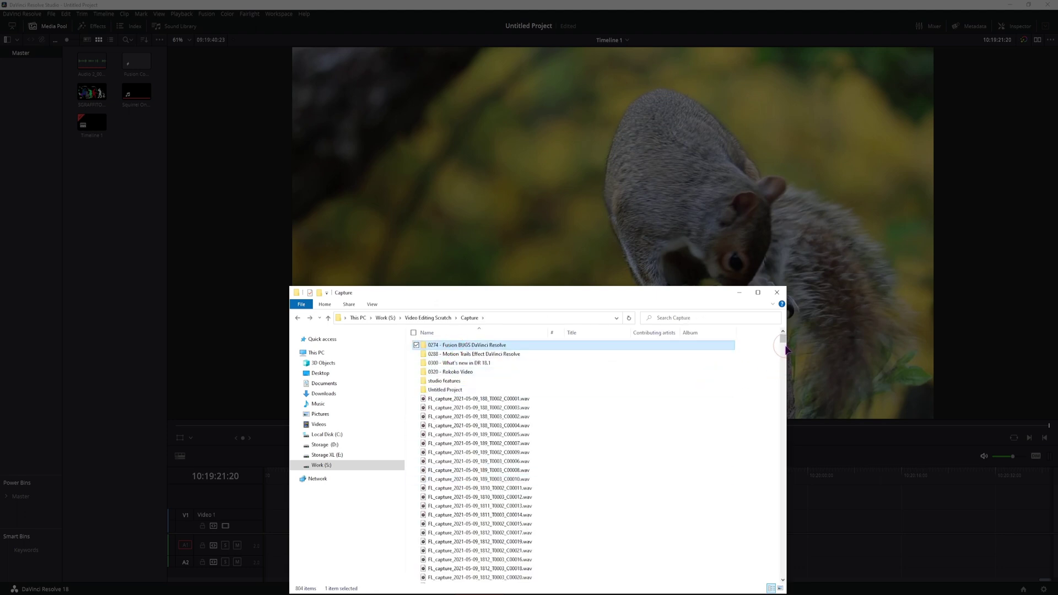
# - Select everything in Capture and check its size in Properties: 982 MB, 878 files, 12 folders
pyautogui.moveTo(783, 340); pyautogui.dragTo(782, 573)
pyautogui.keyDown('shift'); pyautogui.click(499, 579); pyautogui.keyUp('shift')
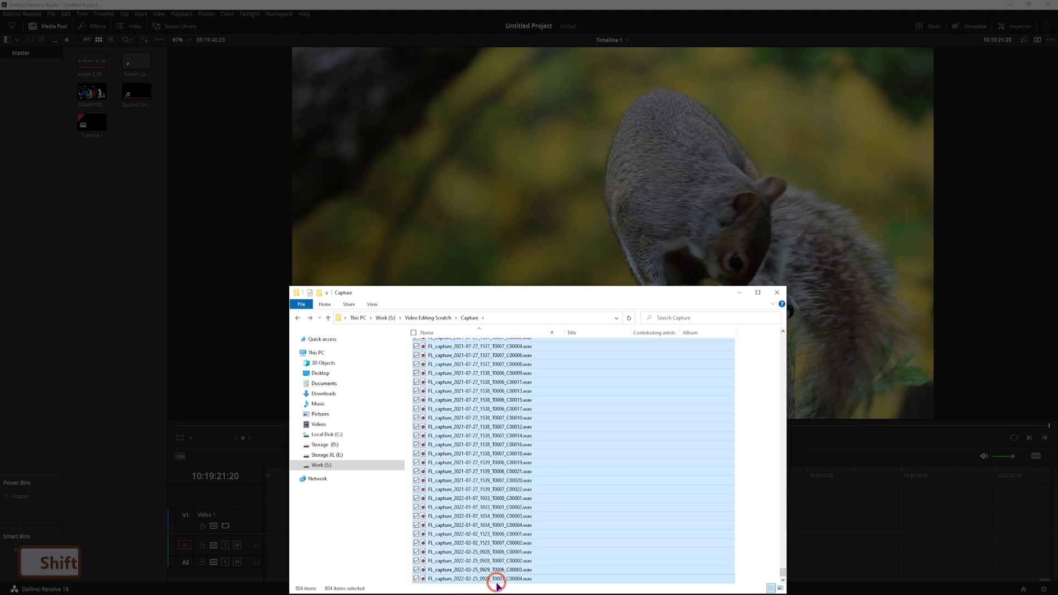
pyautogui.rightClick(503, 581)
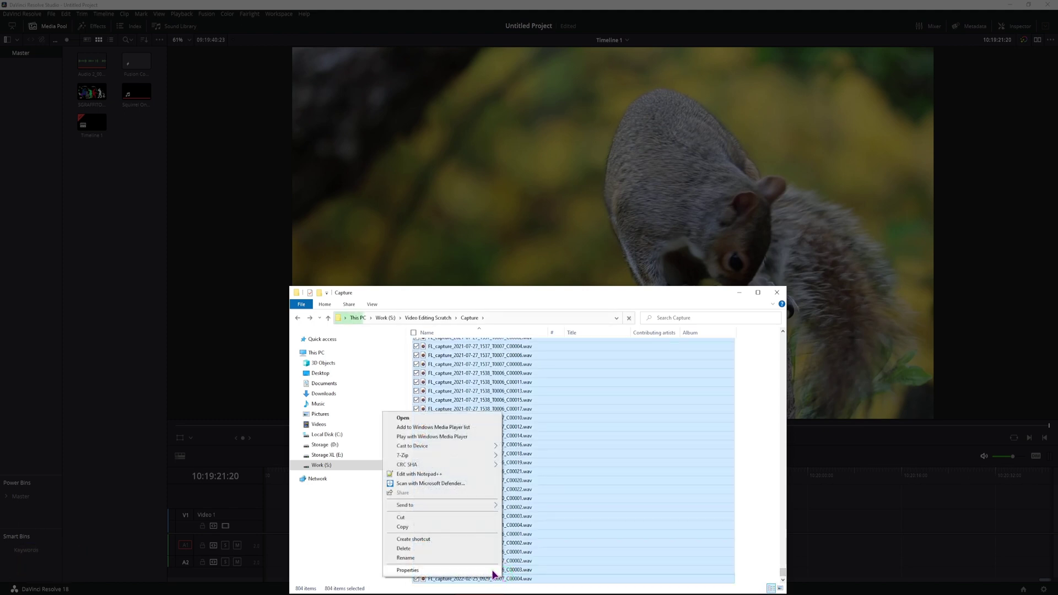
pyautogui.click(490, 570)
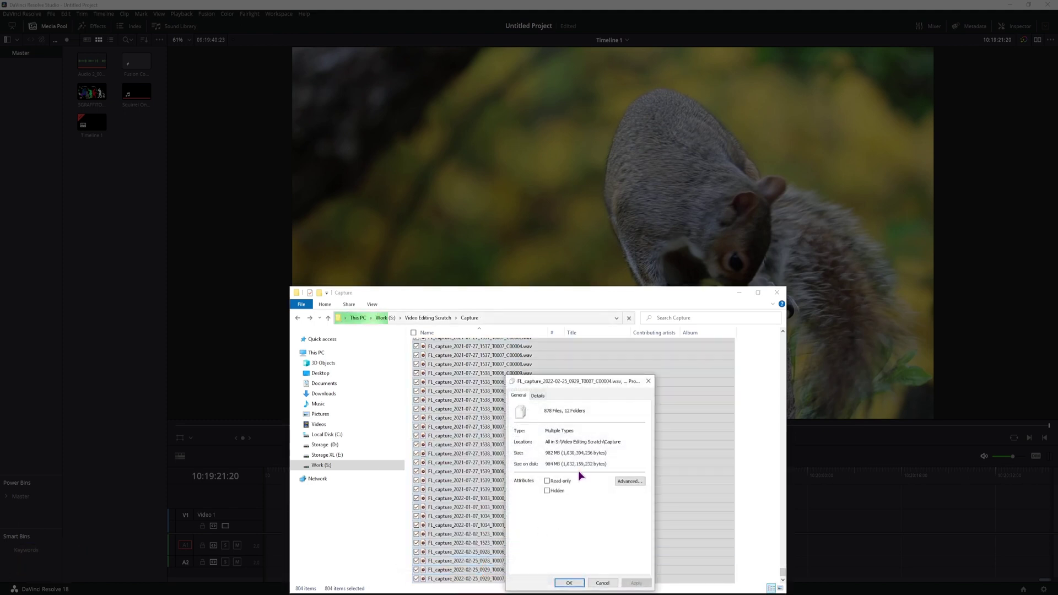
pyautogui.click(649, 383)
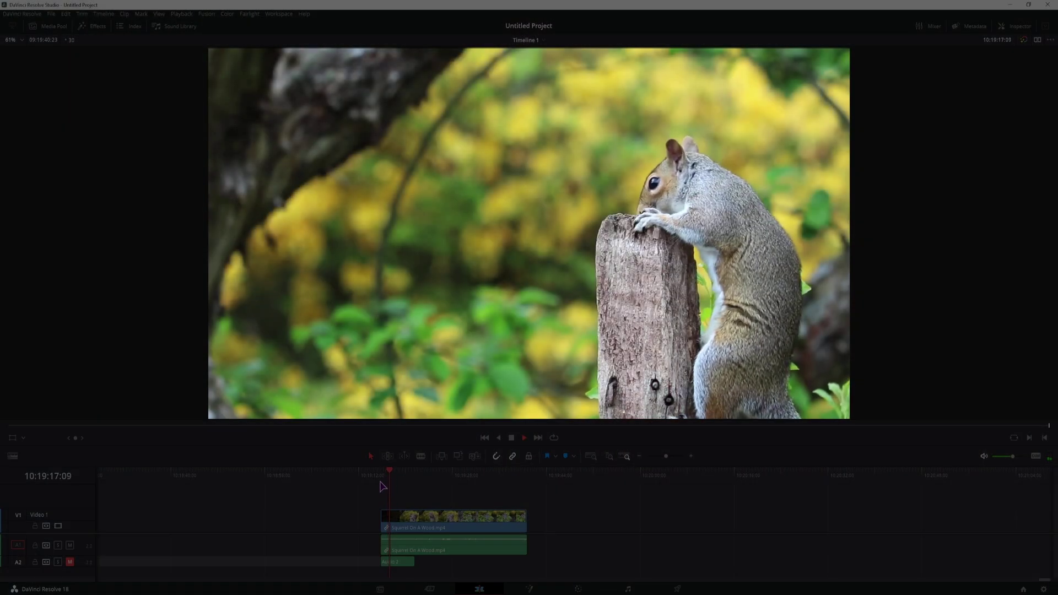